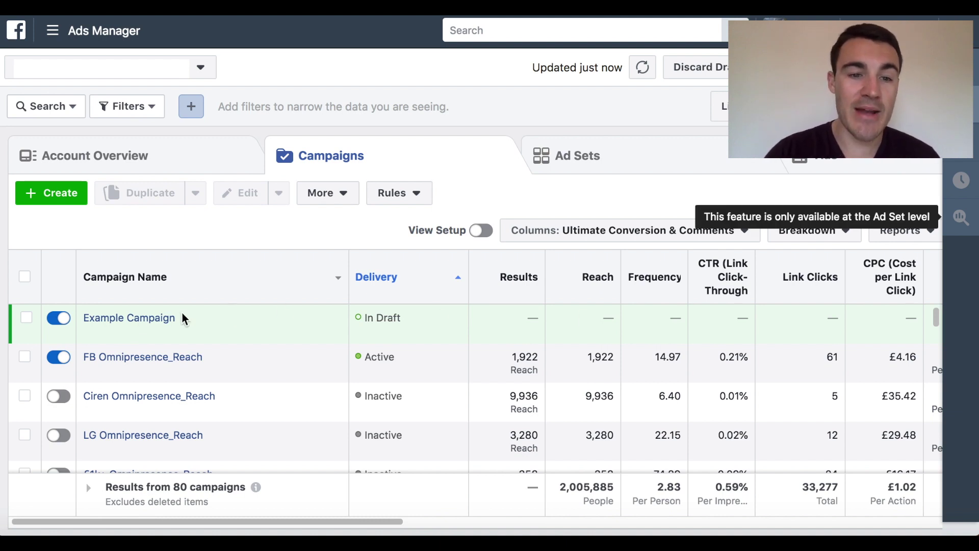
Open Example Ad Set under Example Campaign in the ad set editor
{"action": "left_click", "coordinate": [129, 318]}
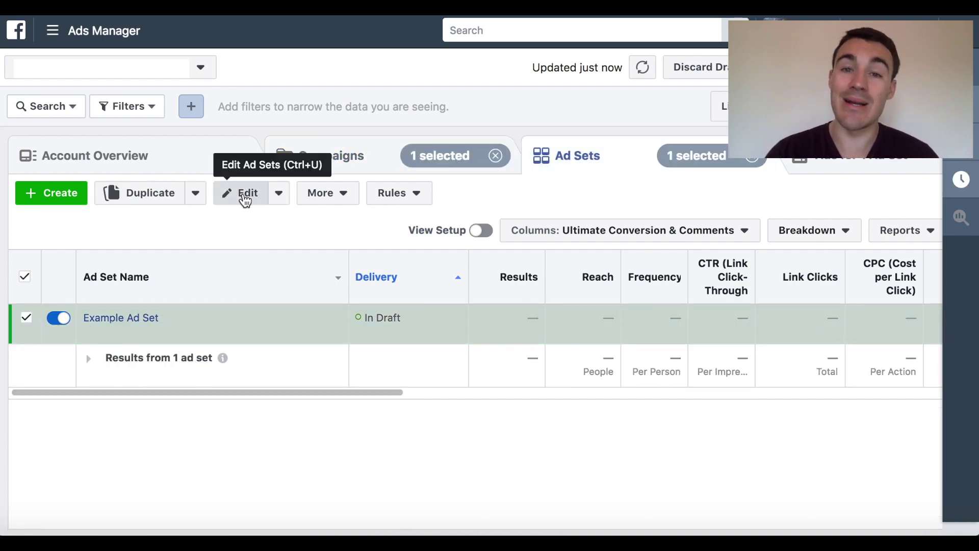
{"action": "left_click", "coordinate": [245, 197]}
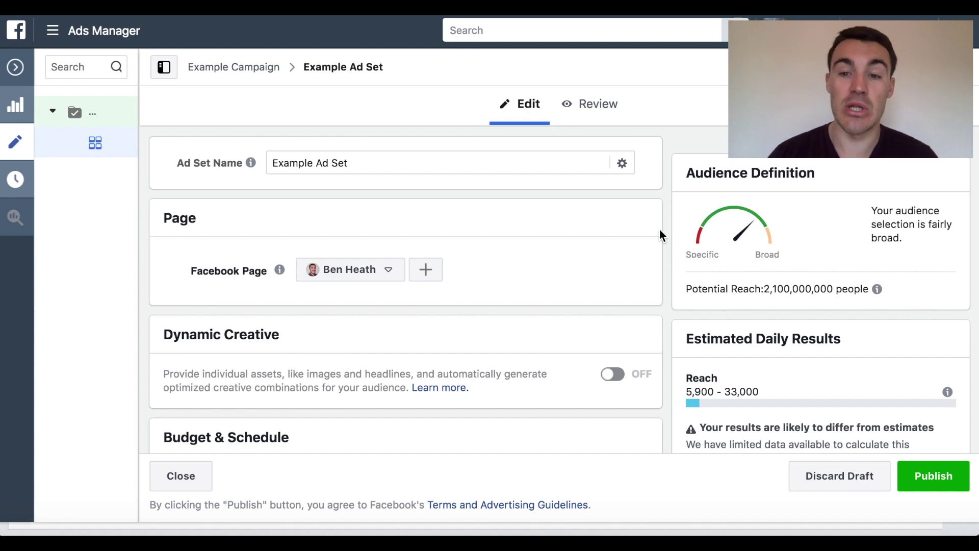
{"action": "scroll", "coordinate": [610, 247], "scroll_direction": "down", "scroll_amount": 10}
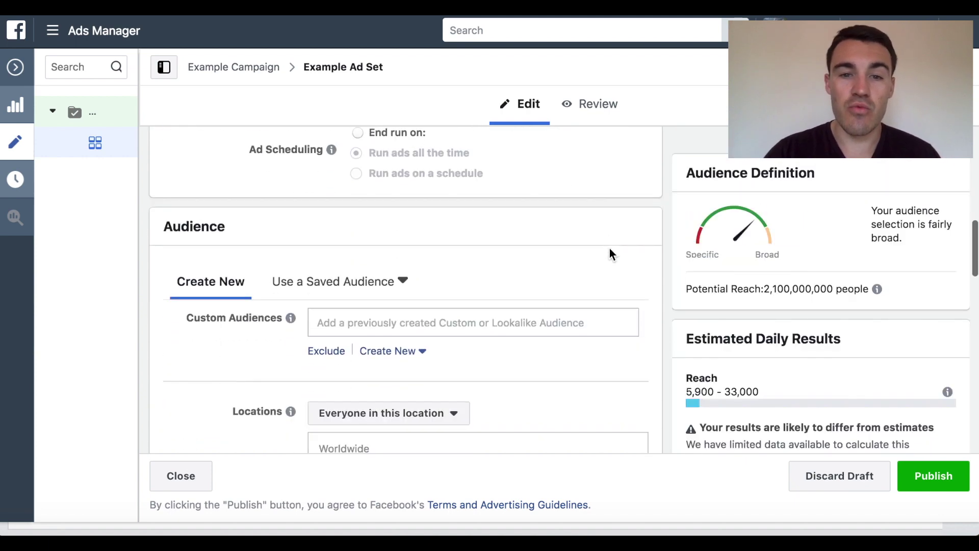
{"action": "scroll", "coordinate": [610, 248], "scroll_direction": "up", "scroll_amount": 5}
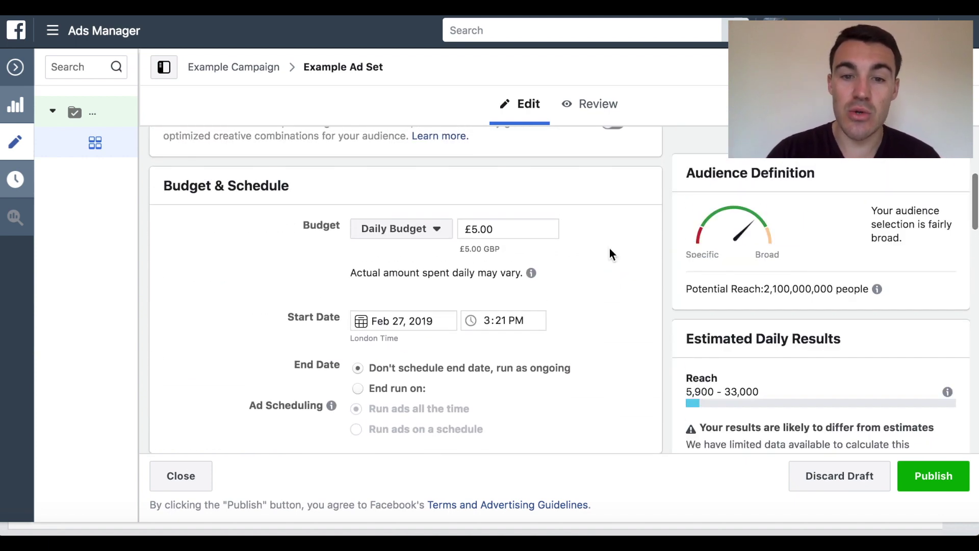
{"action": "scroll", "coordinate": [609, 248], "scroll_direction": "up", "scroll_amount": 4}
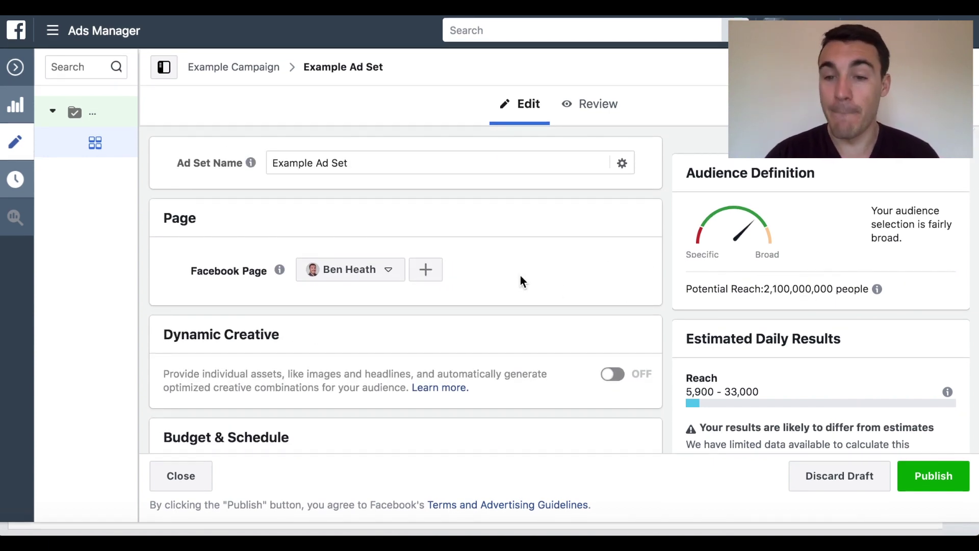
{"action": "scroll", "coordinate": [650, 329], "scroll_direction": "down", "scroll_amount": 3}
{"action": "scroll", "coordinate": [650, 329], "scroll_direction": "down", "scroll_amount": 5}
{"action": "scroll", "coordinate": [650, 329], "scroll_direction": "down", "scroll_amount": 5}
{"action": "scroll", "coordinate": [651, 329], "scroll_direction": "down", "scroll_amount": 3}
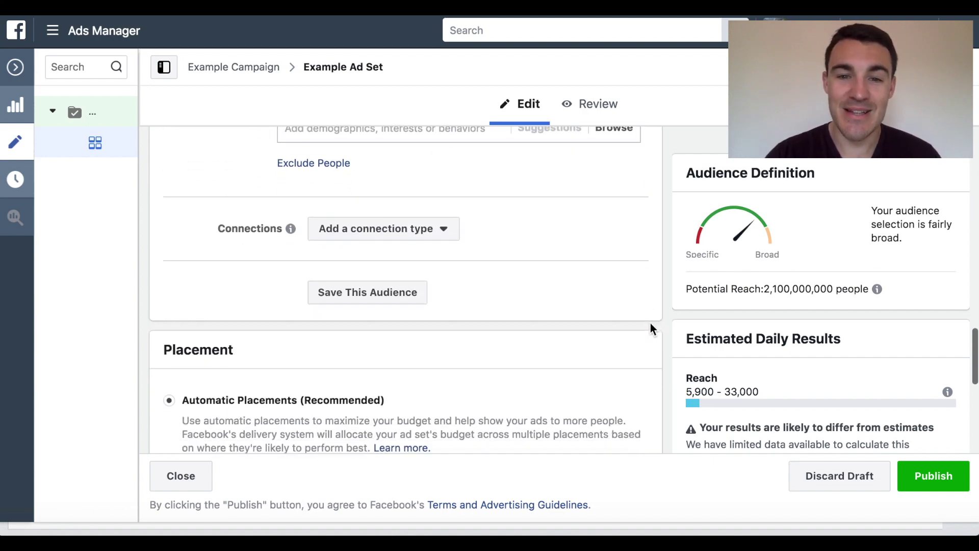
{"action": "scroll", "coordinate": [650, 329], "scroll_direction": "up", "scroll_amount": 3}
{"action": "scroll", "coordinate": [651, 323], "scroll_direction": "up", "scroll_amount": 5}
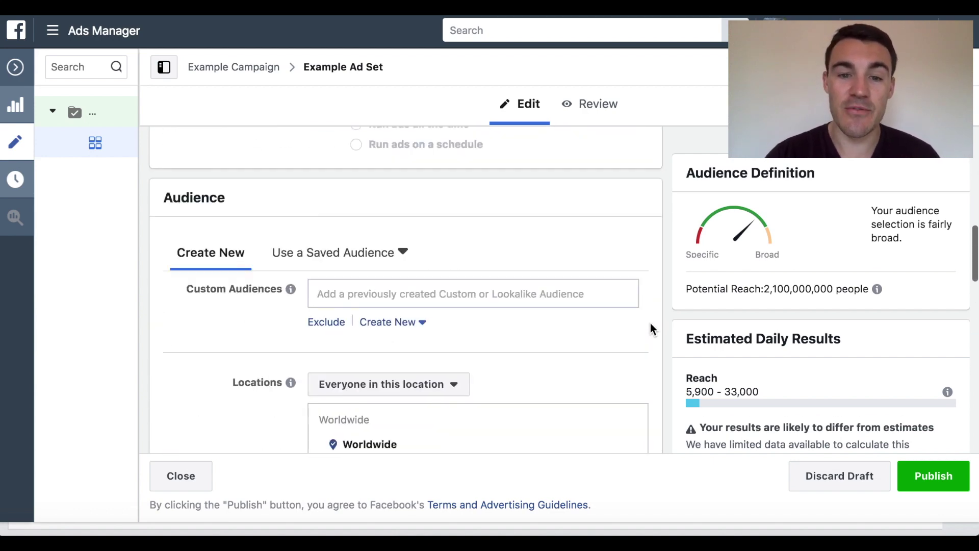
{"action": "scroll", "coordinate": [535, 327], "scroll_direction": "down", "scroll_amount": 1}
{"action": "scroll", "coordinate": [460, 337], "scroll_direction": "down", "scroll_amount": 1}
{"action": "scroll", "coordinate": [551, 404], "scroll_direction": "down", "scroll_amount": 1}
{"action": "scroll", "coordinate": [395, 210], "scroll_direction": "down", "scroll_amount": 4}
{"action": "scroll", "coordinate": [520, 318], "scroll_direction": "up", "scroll_amount": 2}
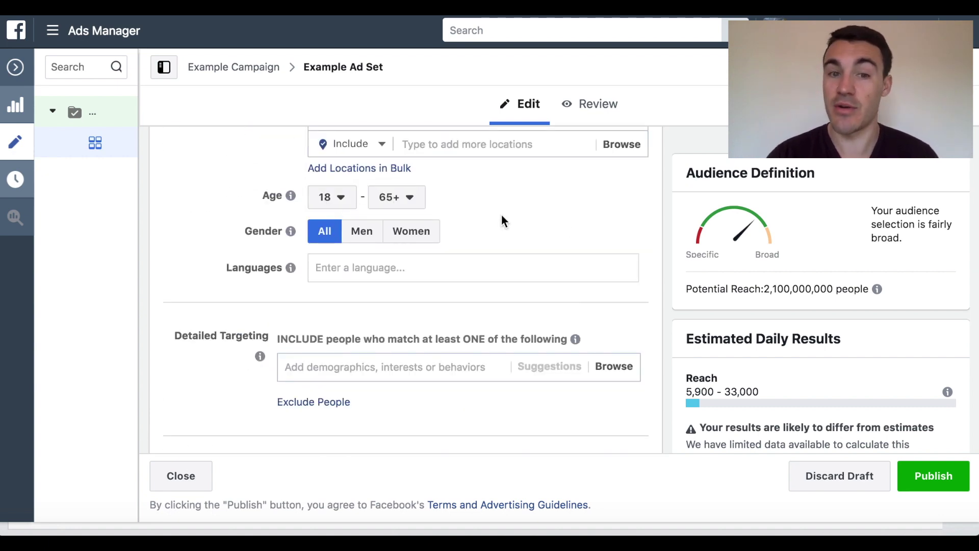
{"action": "scroll", "coordinate": [596, 230], "scroll_direction": "down", "scroll_amount": 3}
{"action": "scroll", "coordinate": [535, 219], "scroll_direction": "down", "scroll_amount": 1}
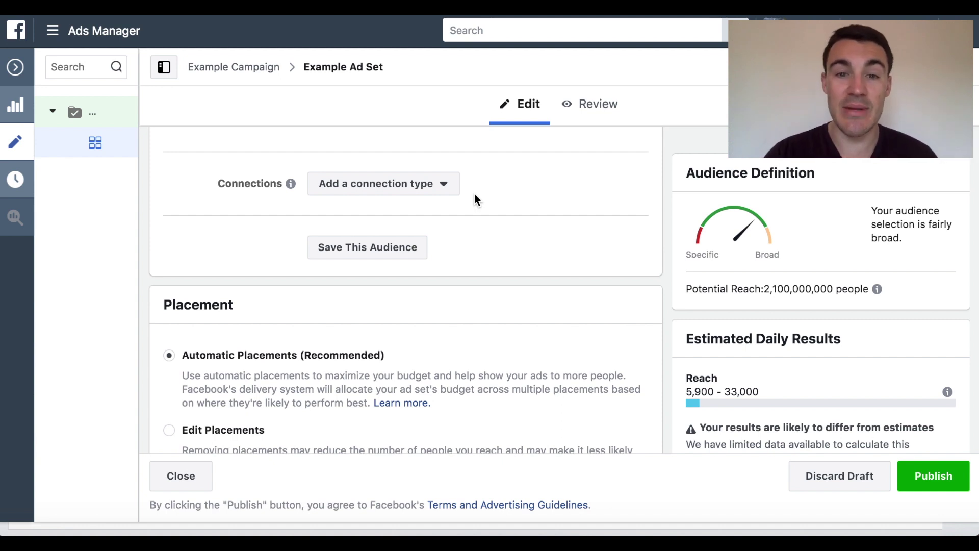
Add a Facebook Pages connection: friends of people who like the Ben Heath page
{"action": "left_click", "coordinate": [440, 186]}
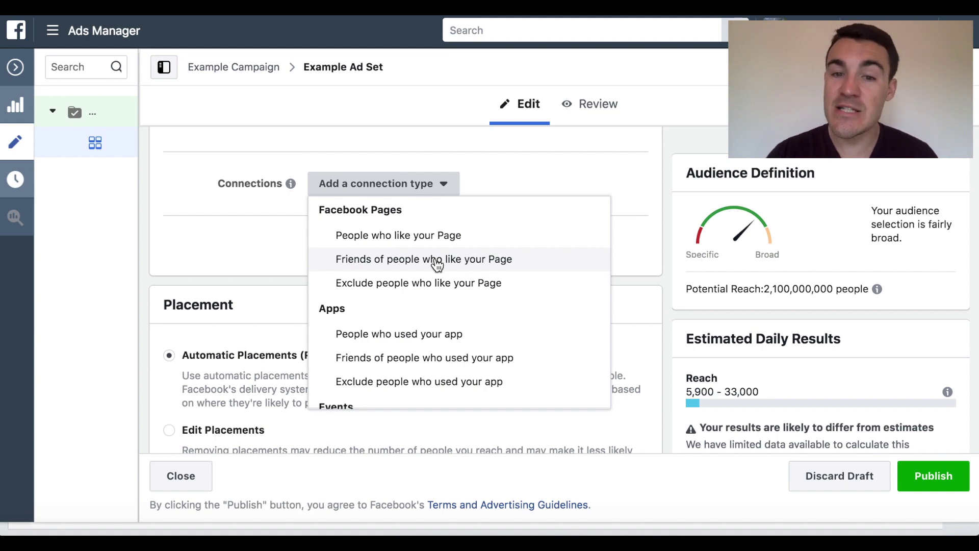
{"action": "scroll", "coordinate": [438, 268], "scroll_direction": "down", "scroll_amount": 3}
{"action": "scroll", "coordinate": [439, 279], "scroll_direction": "down", "scroll_amount": 2}
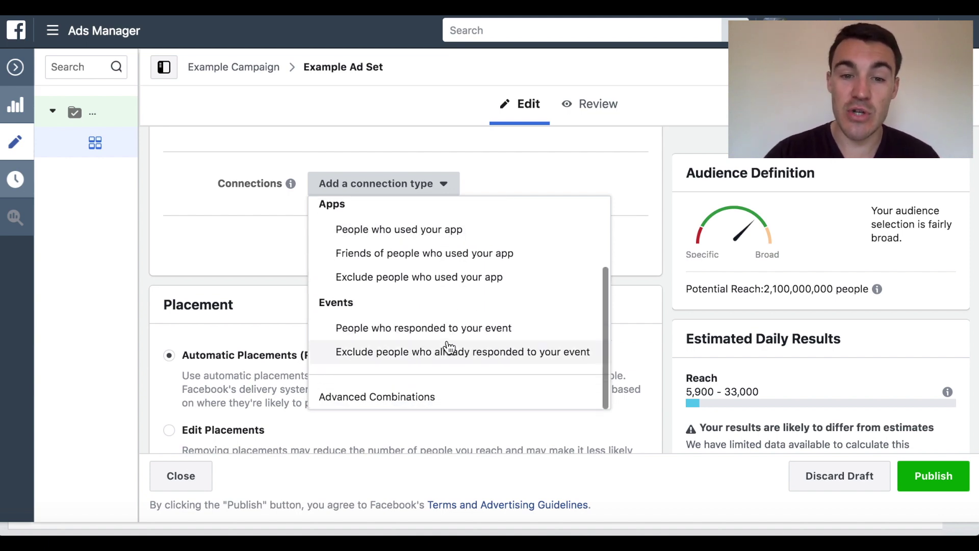
{"action": "scroll", "coordinate": [435, 332], "scroll_direction": "up", "scroll_amount": 1}
{"action": "scroll", "coordinate": [428, 306], "scroll_direction": "up", "scroll_amount": 2}
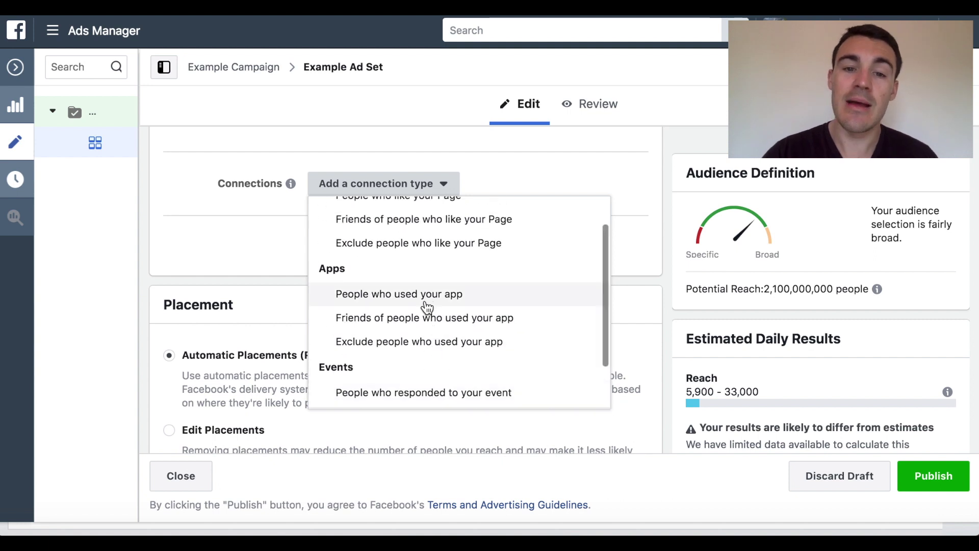
{"action": "scroll", "coordinate": [422, 324], "scroll_direction": "up", "scroll_amount": 2}
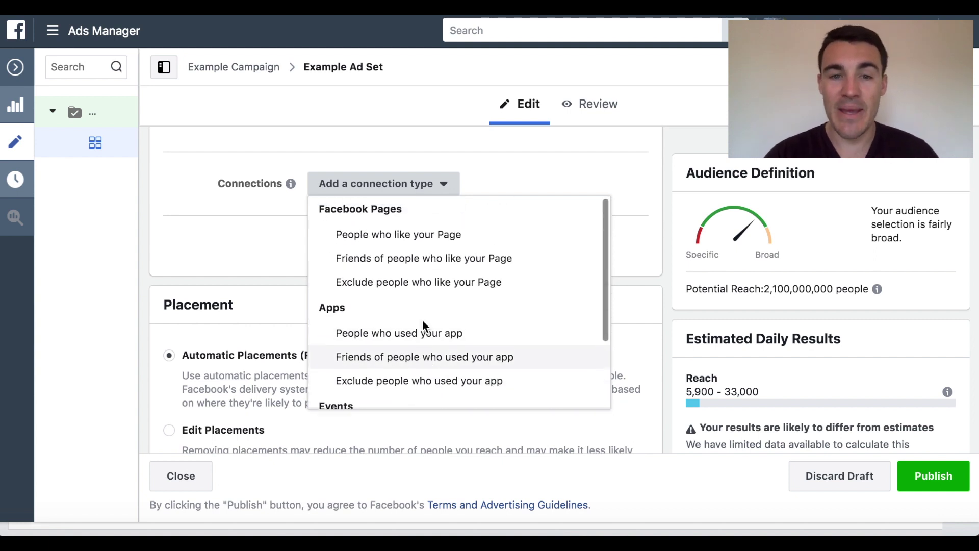
{"action": "left_click", "coordinate": [432, 264]}
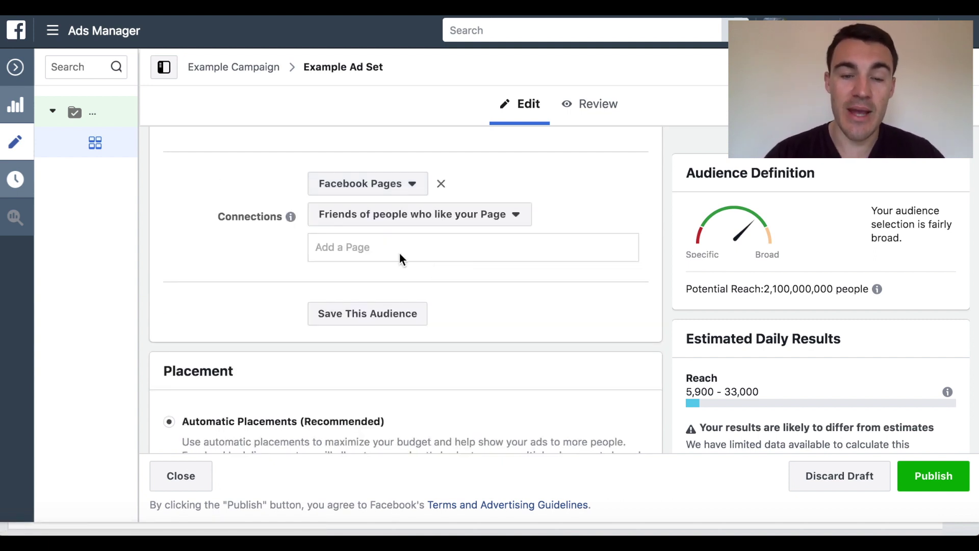
{"action": "left_click", "coordinate": [370, 243]}
{"action": "type", "text": "Ben "}
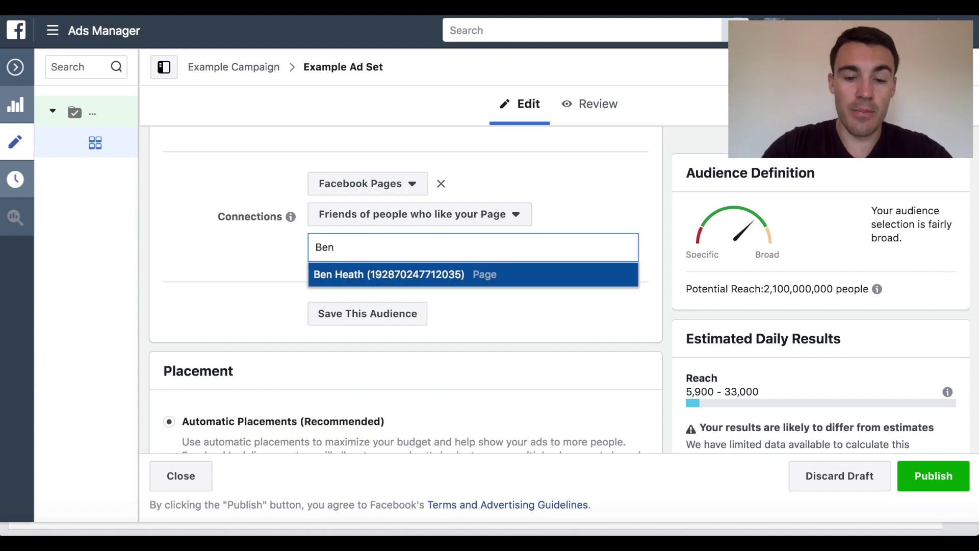
{"action": "type", "text": "Heath"}
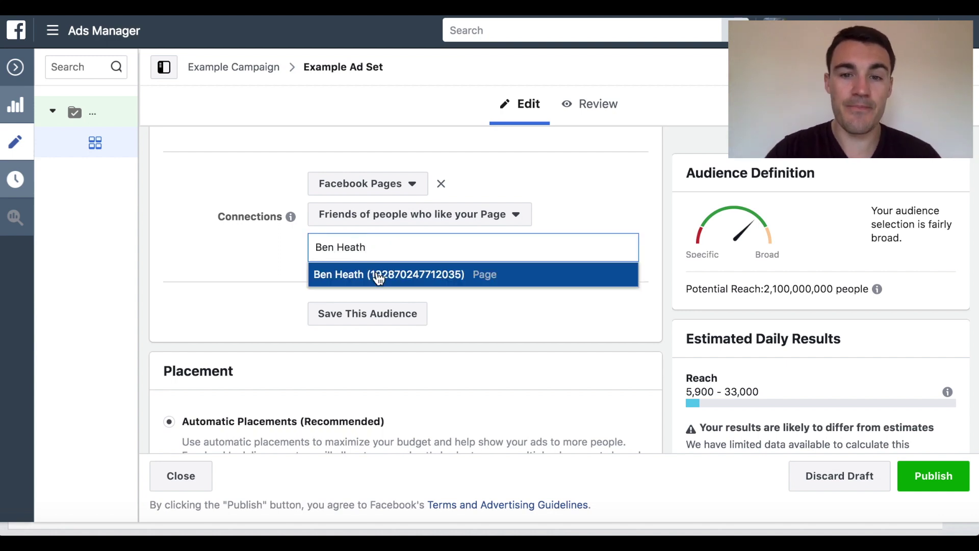
{"action": "left_click", "coordinate": [384, 277]}
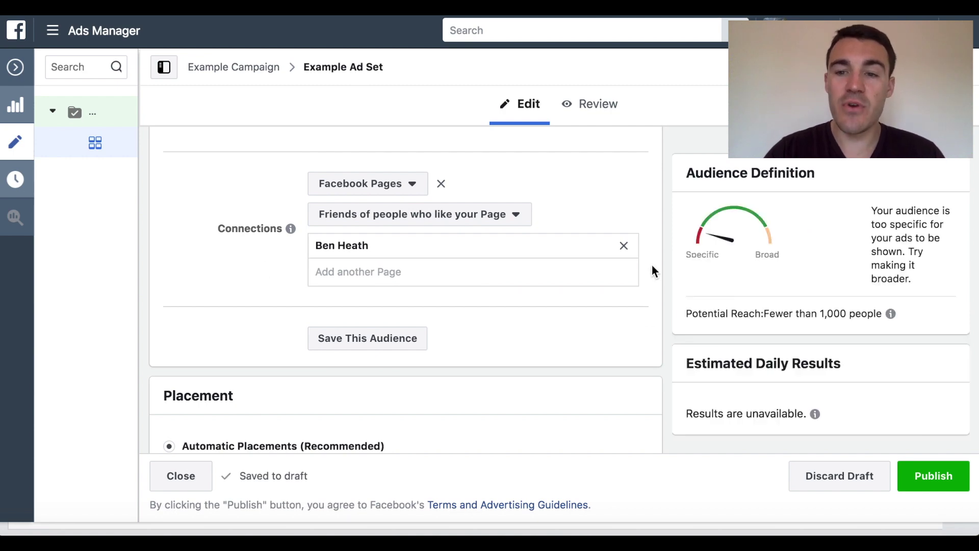
{"action": "scroll", "coordinate": [652, 265], "scroll_direction": "up", "scroll_amount": 1}
{"action": "scroll", "coordinate": [658, 280], "scroll_direction": "up", "scroll_amount": 4}
{"action": "scroll", "coordinate": [666, 294], "scroll_direction": "down", "scroll_amount": 1}
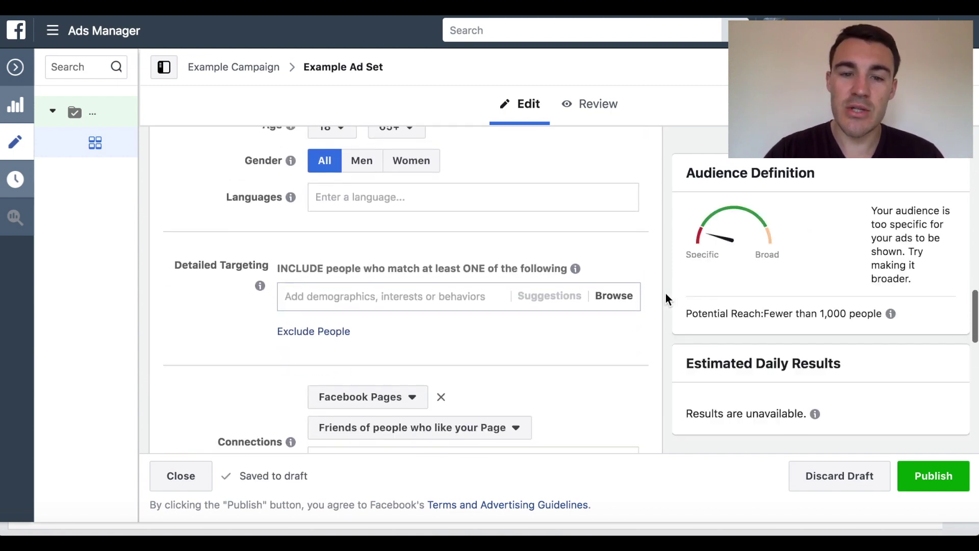
{"action": "scroll", "coordinate": [665, 293], "scroll_direction": "down", "scroll_amount": 3}
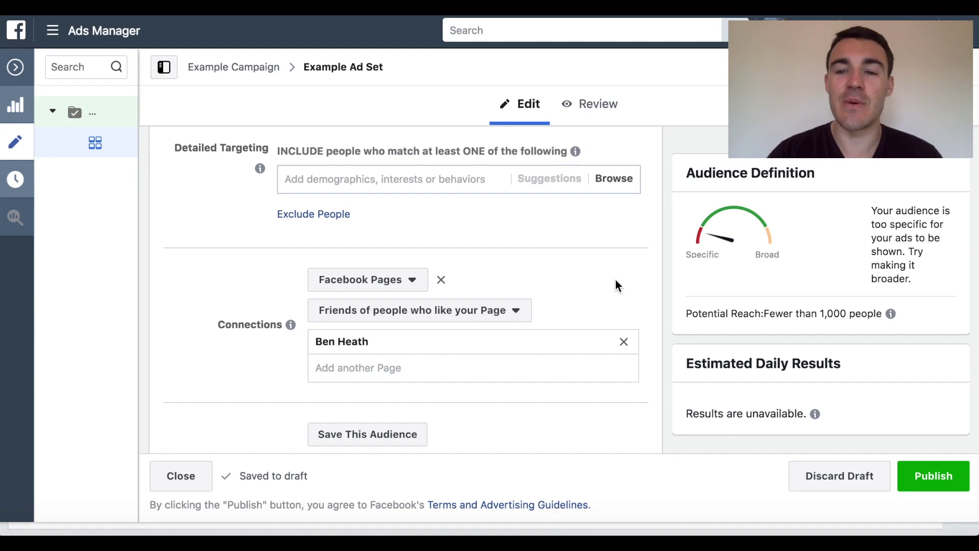
{"action": "scroll", "coordinate": [805, 281], "scroll_direction": "up", "scroll_amount": 3}
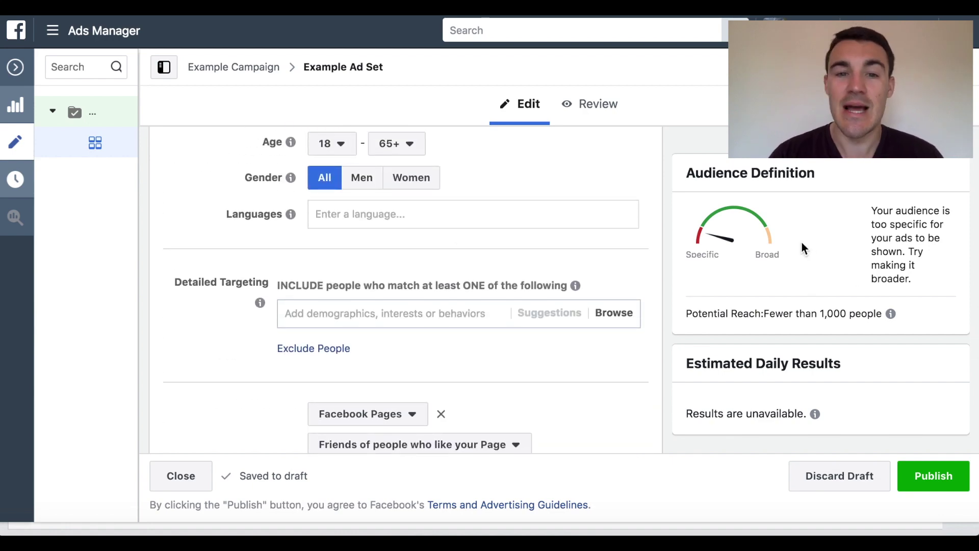
{"action": "scroll", "coordinate": [523, 241], "scroll_direction": "up", "scroll_amount": 5}
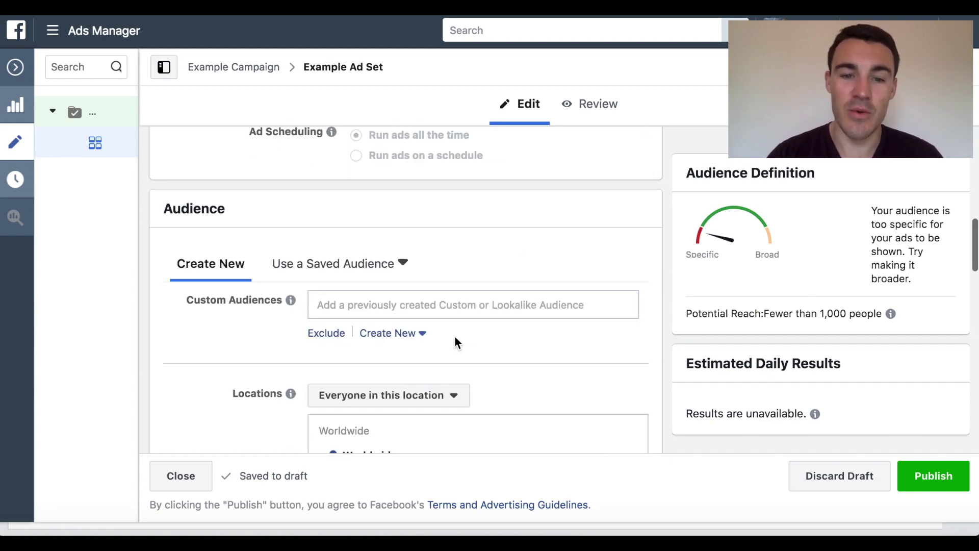
{"action": "scroll", "coordinate": [455, 337], "scroll_direction": "down", "scroll_amount": 2}
{"action": "scroll", "coordinate": [578, 366], "scroll_direction": "down", "scroll_amount": 3}
{"action": "scroll", "coordinate": [578, 365], "scroll_direction": "down", "scroll_amount": 5}
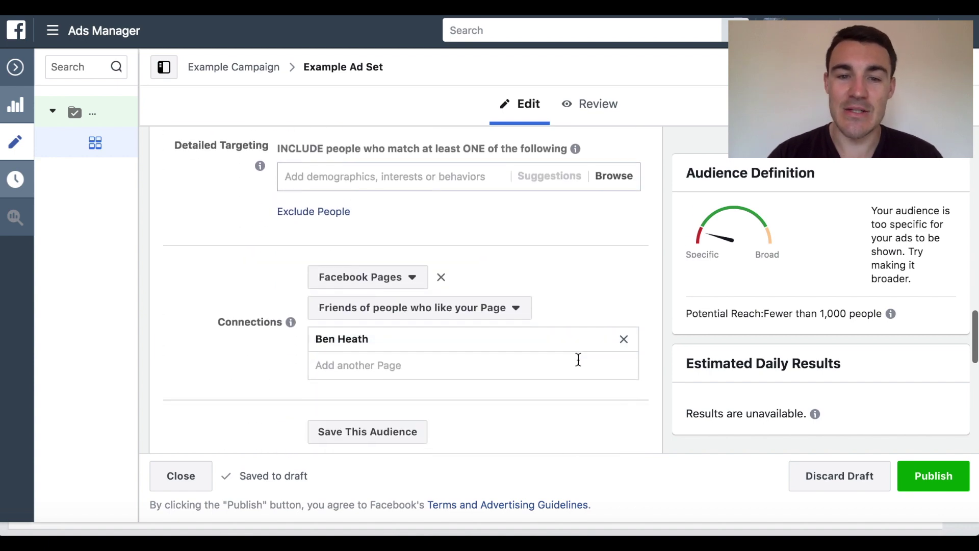
{"action": "left_click", "coordinate": [516, 313]}
{"action": "left_click", "coordinate": [465, 336]}
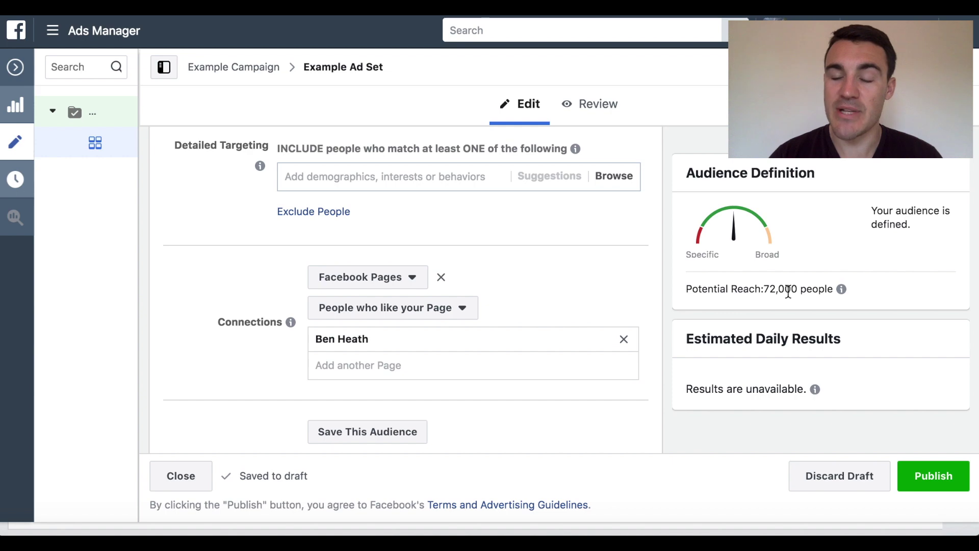
{"action": "left_click", "coordinate": [464, 311]}
{"action": "left_click", "coordinate": [451, 353]}
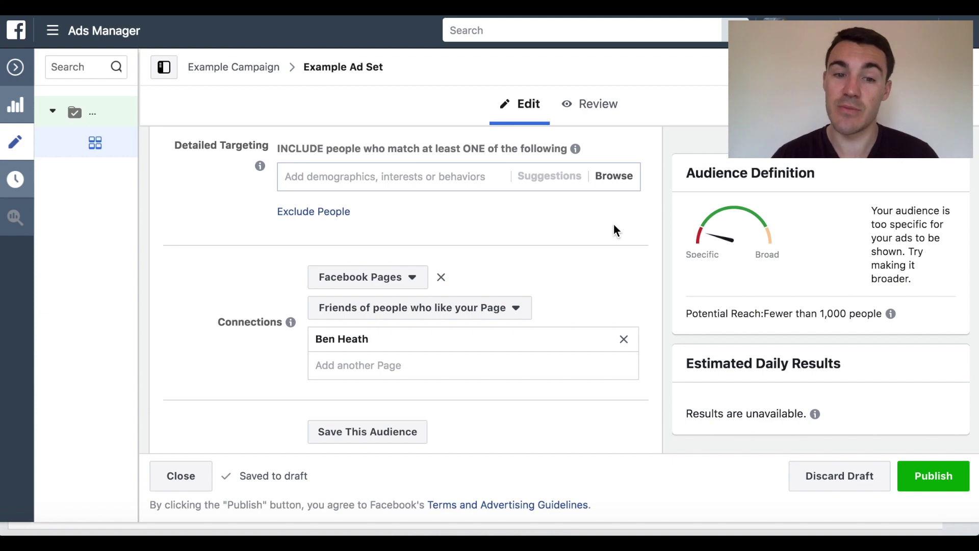
{"action": "scroll", "coordinate": [613, 223], "scroll_direction": "down", "scroll_amount": 3}
{"action": "scroll", "coordinate": [613, 223], "scroll_direction": "down", "scroll_amount": 5}
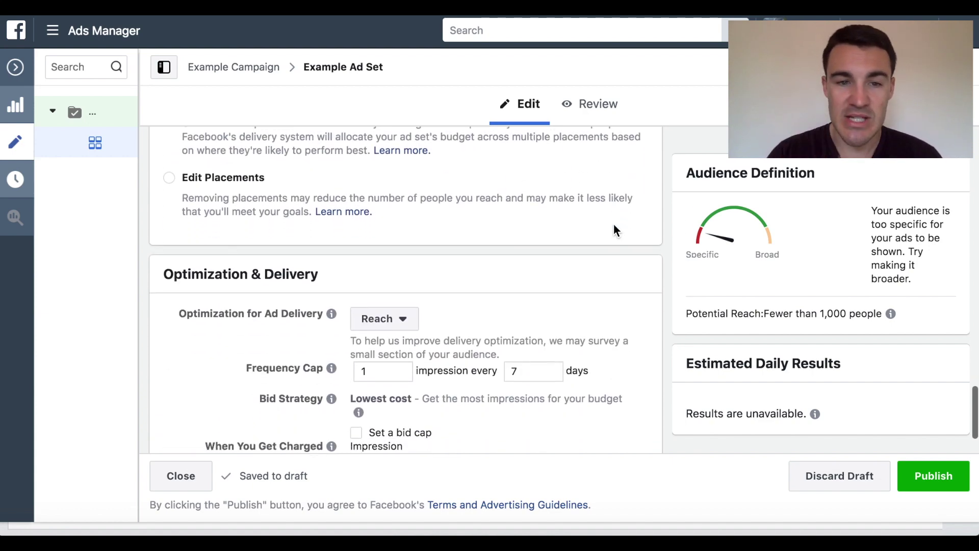
{"action": "scroll", "coordinate": [614, 224], "scroll_direction": "down", "scroll_amount": 1}
{"action": "scroll", "coordinate": [614, 223], "scroll_direction": "up", "scroll_amount": 5}
{"action": "scroll", "coordinate": [614, 223], "scroll_direction": "up", "scroll_amount": 2}
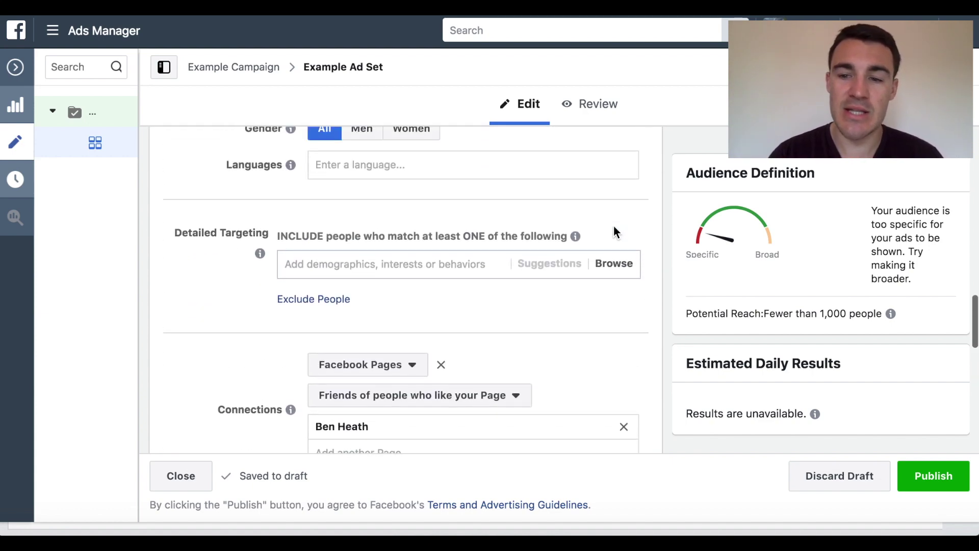